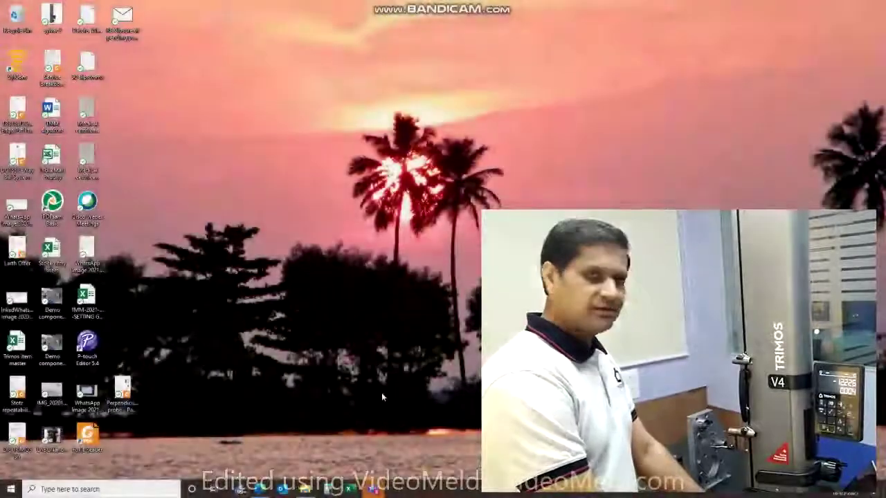
- Launch TrimosDataTransfer from the Start search and move its window toward the top centre
{"action": "key", "text": "super"}
{"action": "type", "text": "trimos"}
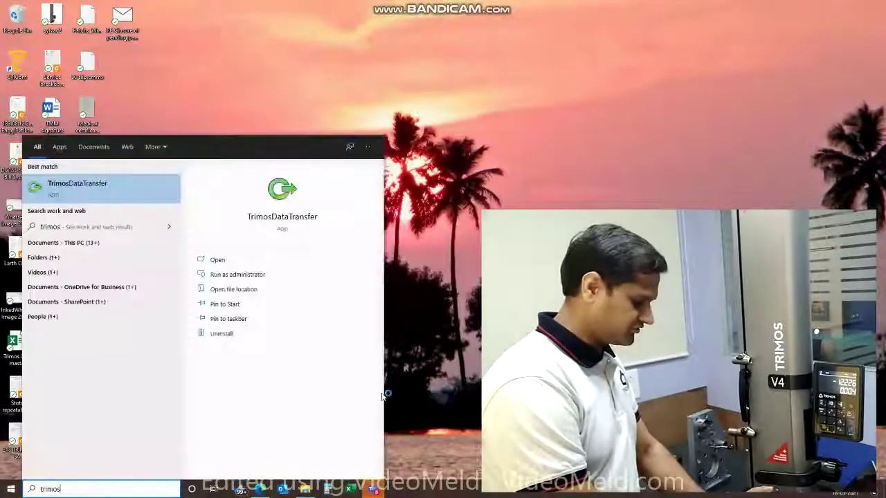
{"action": "key", "text": "Return"}
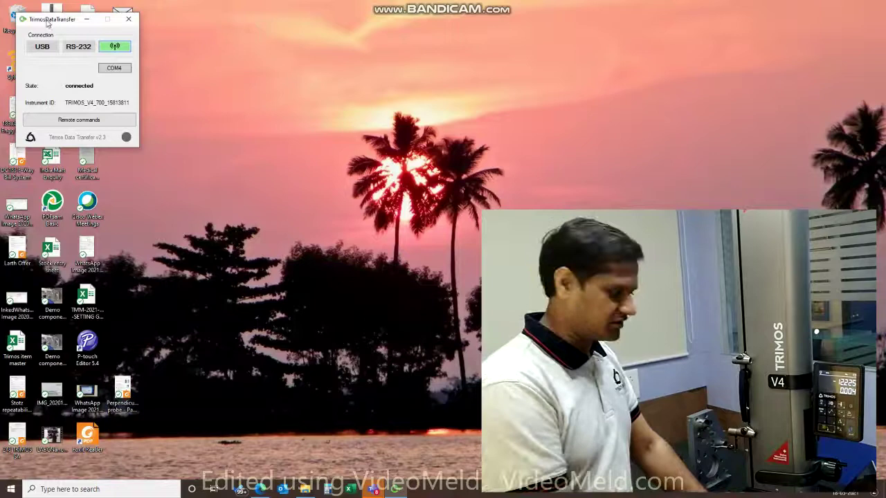
{"action": "left_click_drag", "start_coordinate": [47, 24], "coordinate": [223, 67]}
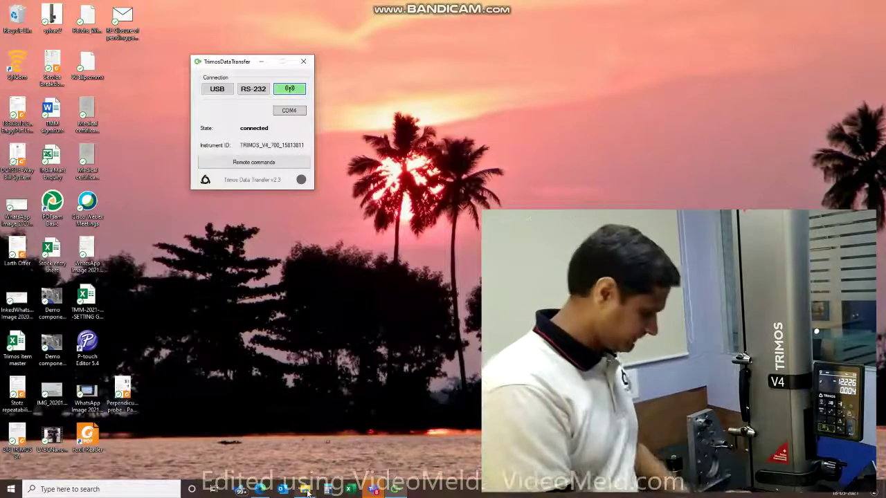
- Bring the Helio folder window back and enable macros in the open inspection report
{"action": "mouse_move", "coordinate": [305, 487]}
{"action": "left_click", "coordinate": [307, 457]}
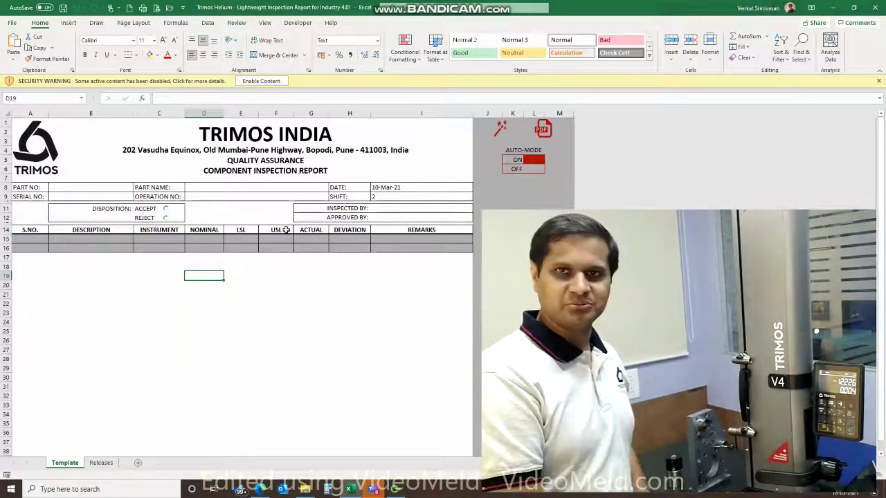
{"action": "left_click", "coordinate": [269, 81]}
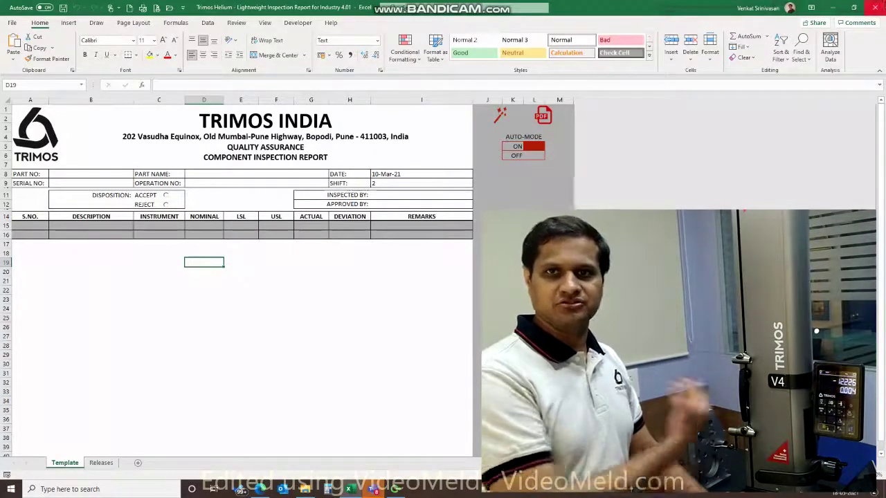
- Close the lightweight report and open the Trimos demo component template with macros enabled
{"action": "left_click", "coordinate": [881, 7]}
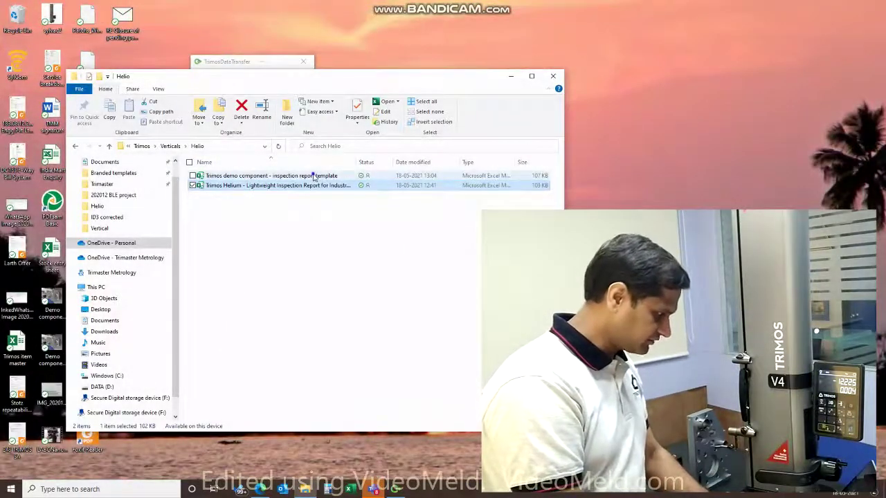
{"action": "double_click", "coordinate": [315, 176]}
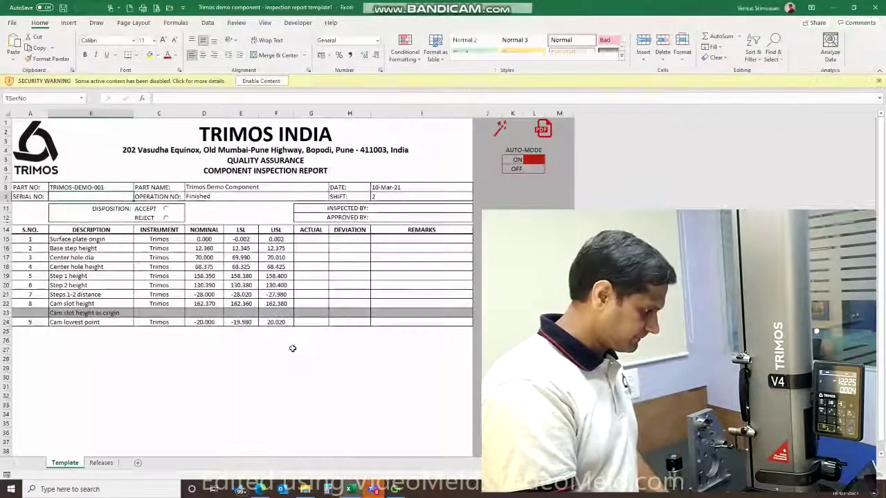
{"action": "left_click", "coordinate": [262, 81]}
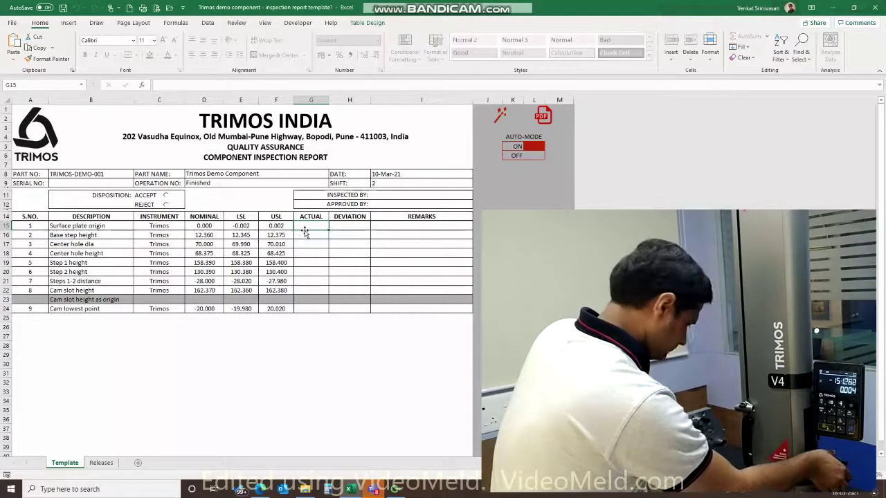
- Enter 0.000 as the ACTUAL value for Surface plate origin
{"action": "left_click", "coordinate": [304, 234]}
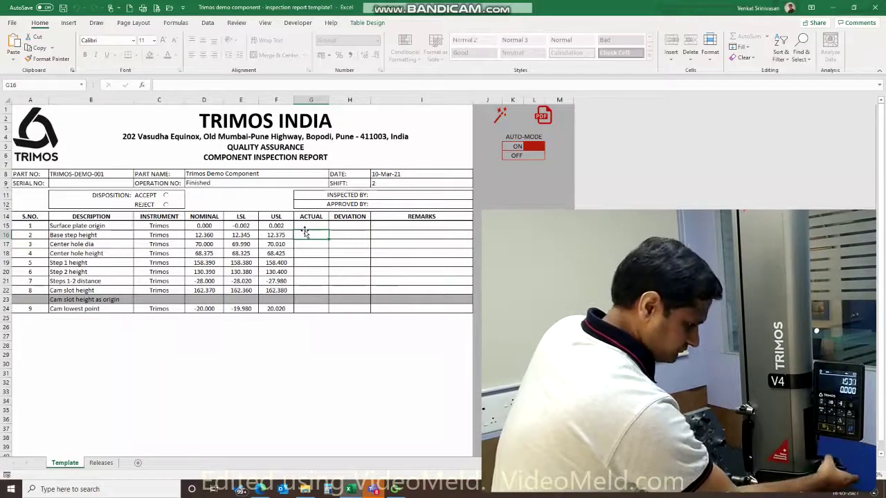
{"action": "left_click", "coordinate": [309, 224]}
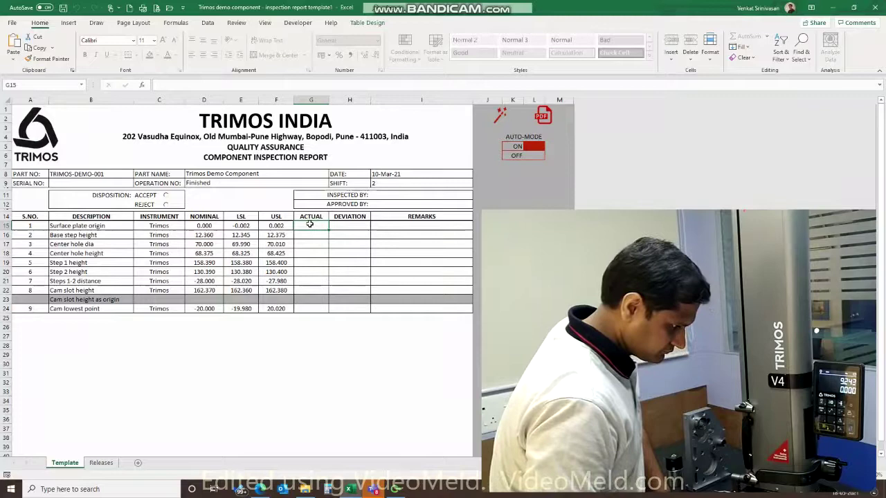
{"action": "type", "text": "0.000"}
{"action": "key", "text": "Return"}
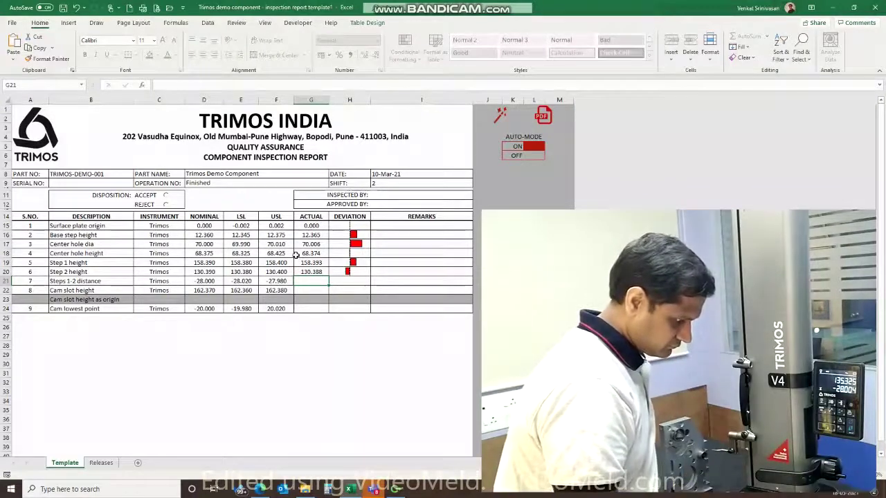
- Record ACTUAL values -28.004 for Steps 1-2 distance and -19.975 for Cam lowest point
{"action": "type", "text": "-28.004"}
{"action": "key", "text": "Return"}
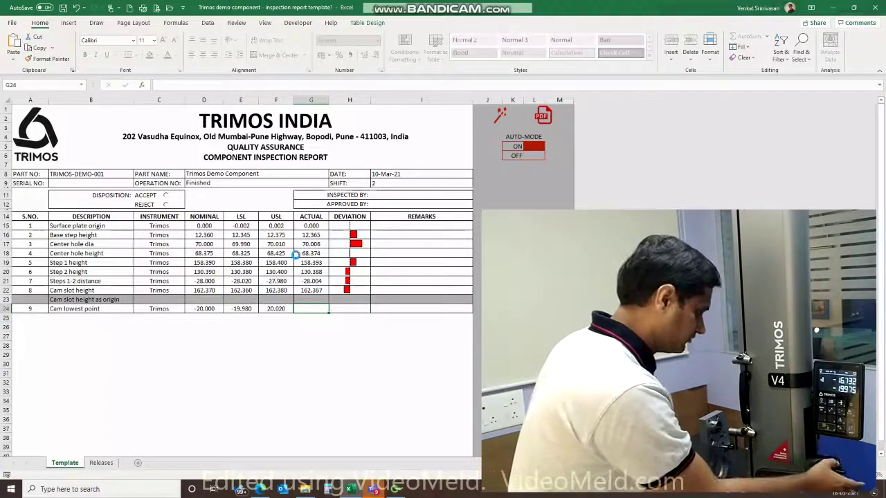
{"action": "type", "text": "-19.975"}
{"action": "key", "text": "Return"}
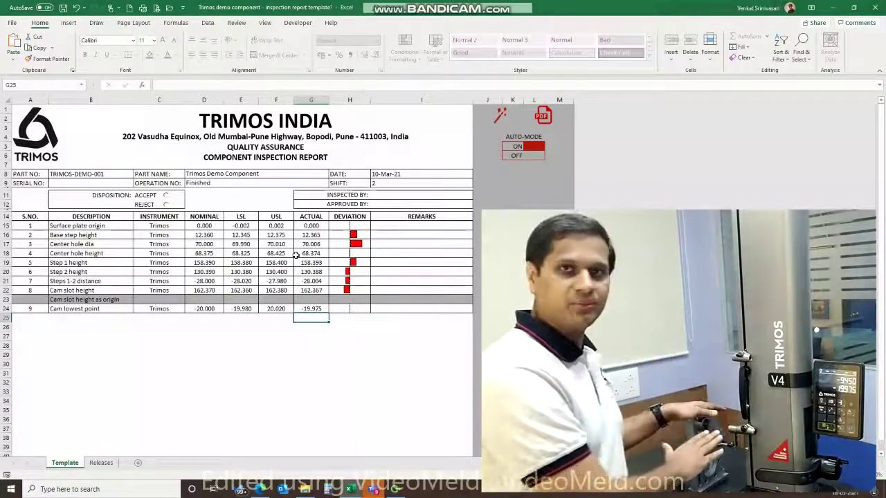
- Enter serial number 1234 in the Serial No field and set the disposition to ACCEPT
{"action": "left_click", "coordinate": [77, 184]}
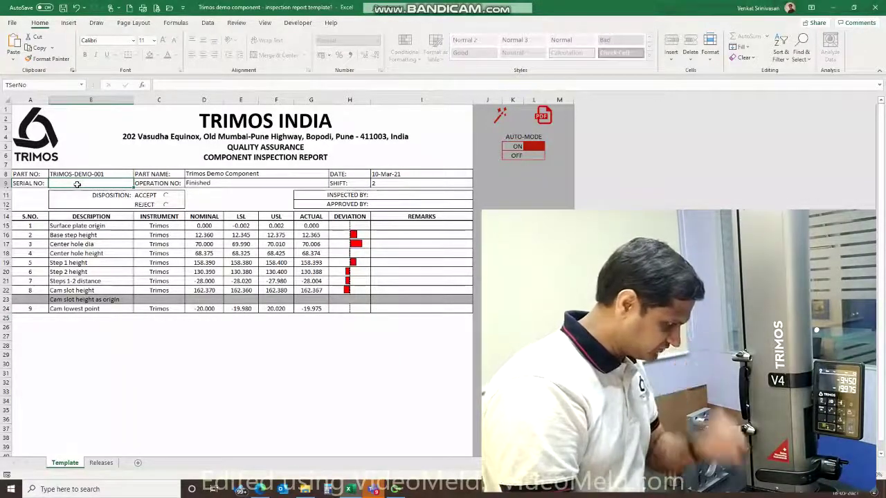
{"action": "type", "text": "1234"}
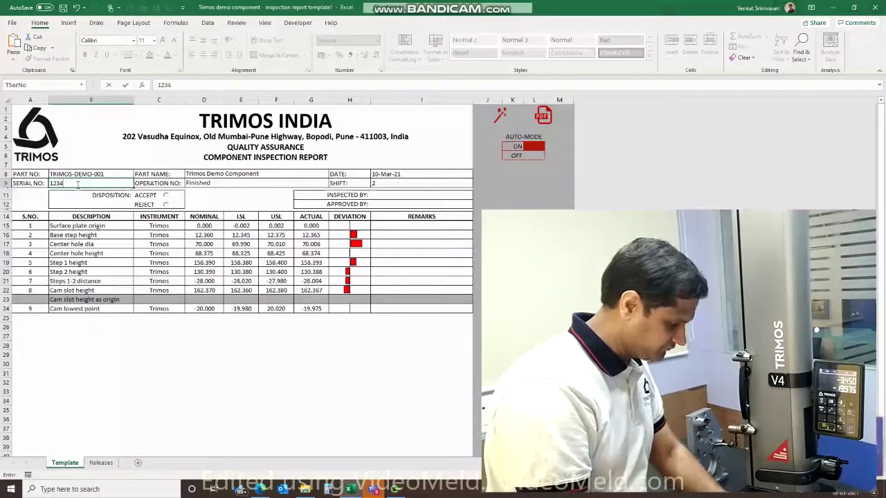
{"action": "key", "text": "Tab"}
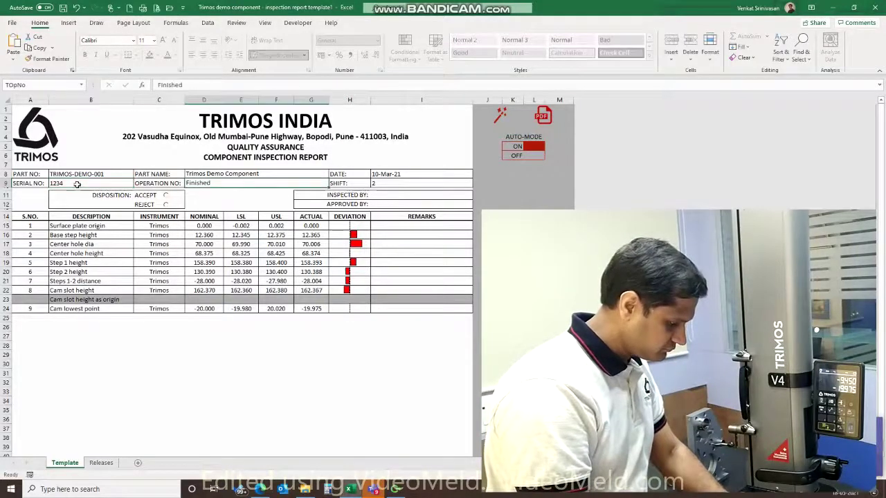
{"action": "left_click", "coordinate": [166, 197]}
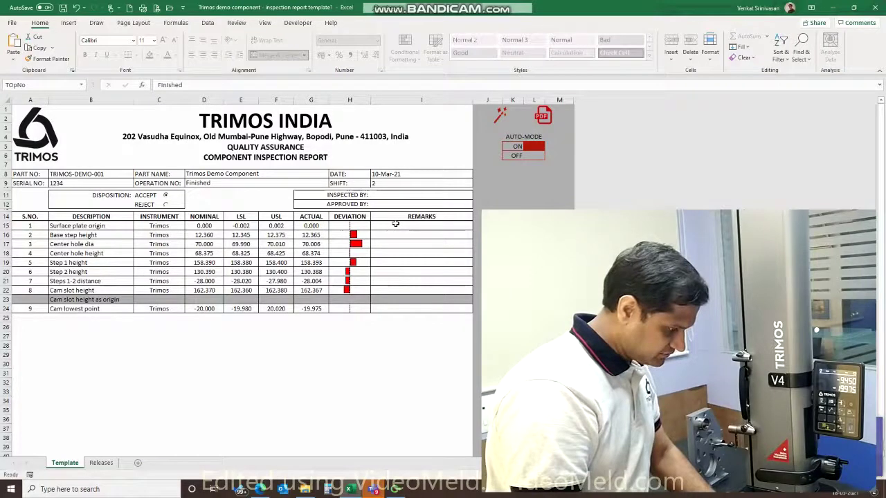
- Save the report as an Excel Macro-Enabled Workbook (*.xlsm) in the 202012 BLE project folder
{"action": "key", "text": "ctrl+s"}
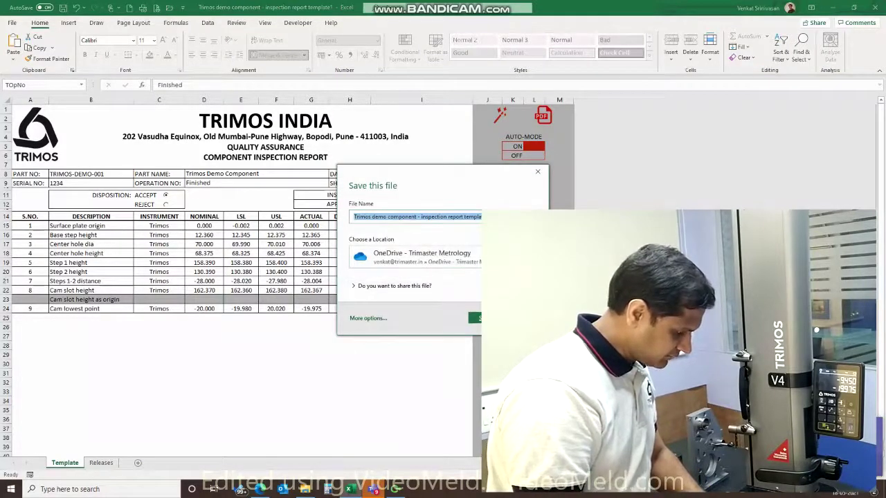
{"action": "key", "text": "End"}
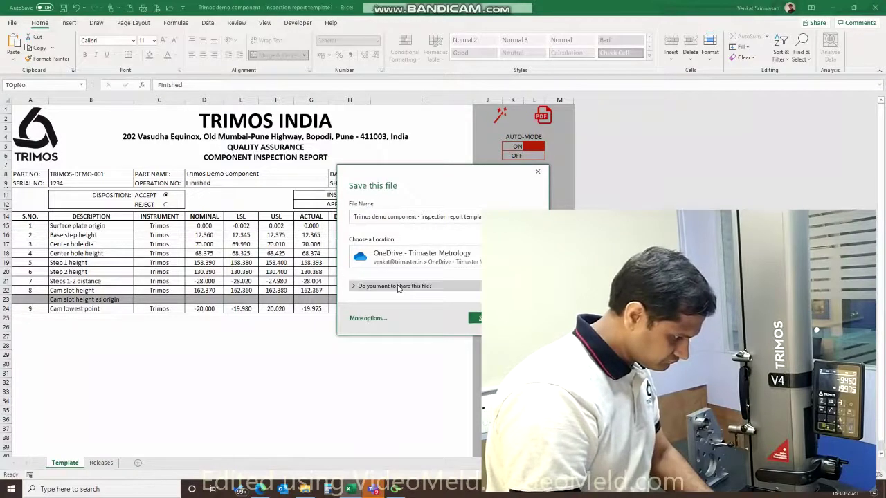
{"action": "left_click", "coordinate": [367, 319]}
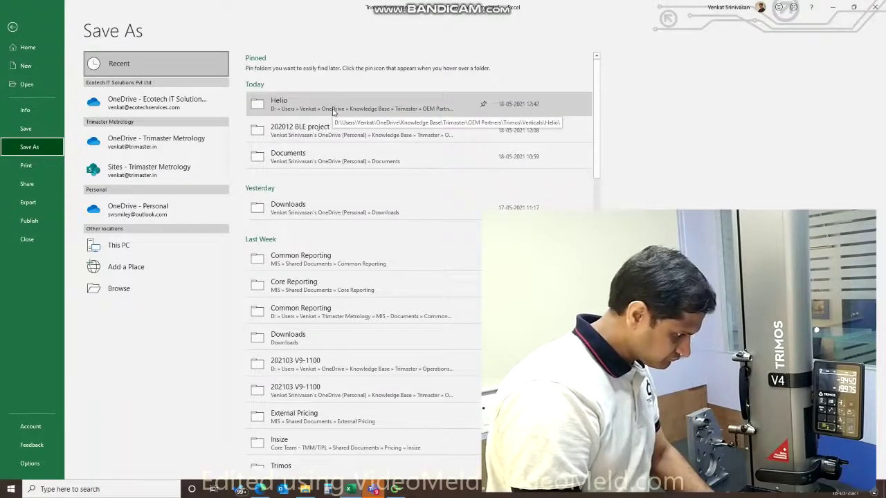
{"action": "left_click", "coordinate": [335, 132]}
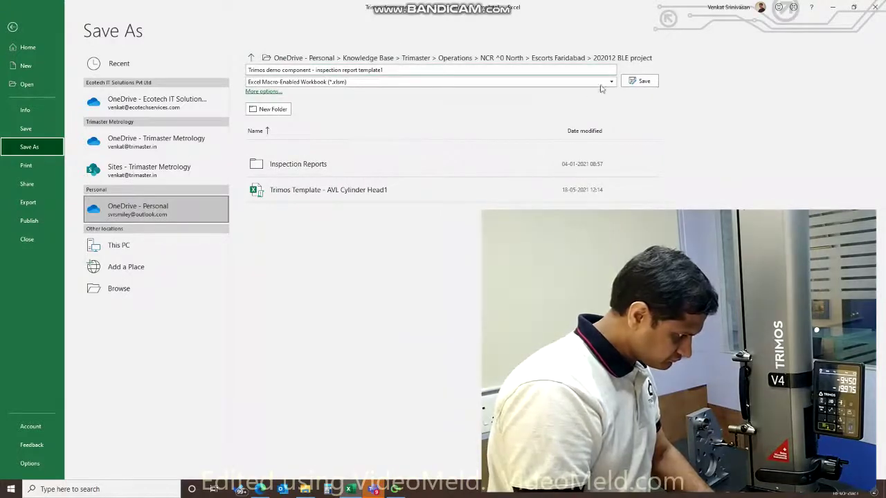
{"action": "left_click", "coordinate": [644, 82]}
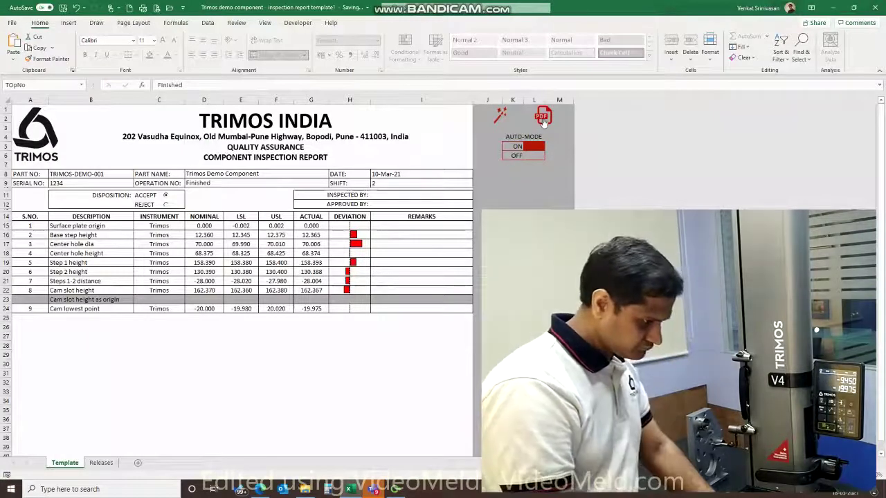
- Run the sheet's PDF macro to export the inspection report to PDF
{"action": "left_click", "coordinate": [543, 119]}
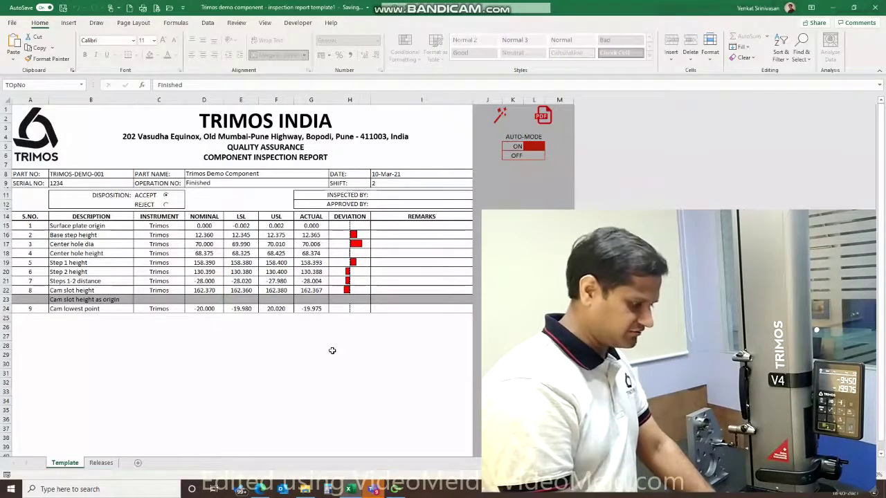
{"action": "mouse_move", "coordinate": [305, 487]}
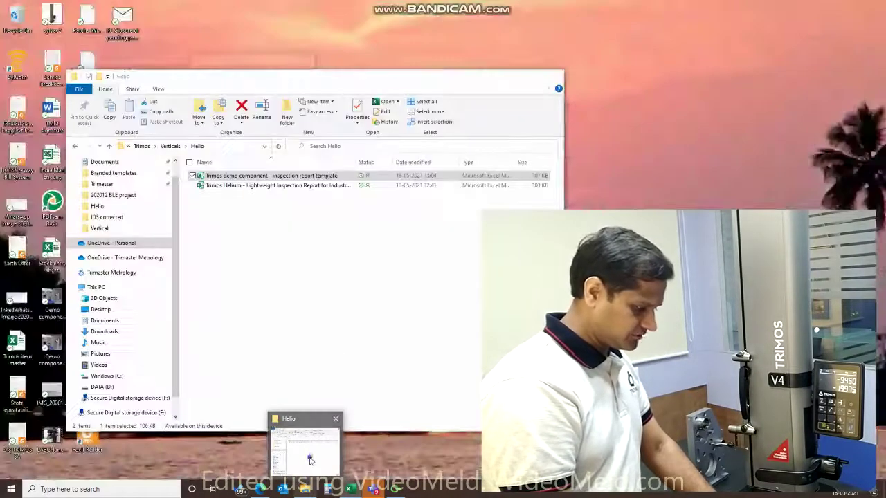
{"action": "left_click", "coordinate": [310, 460]}
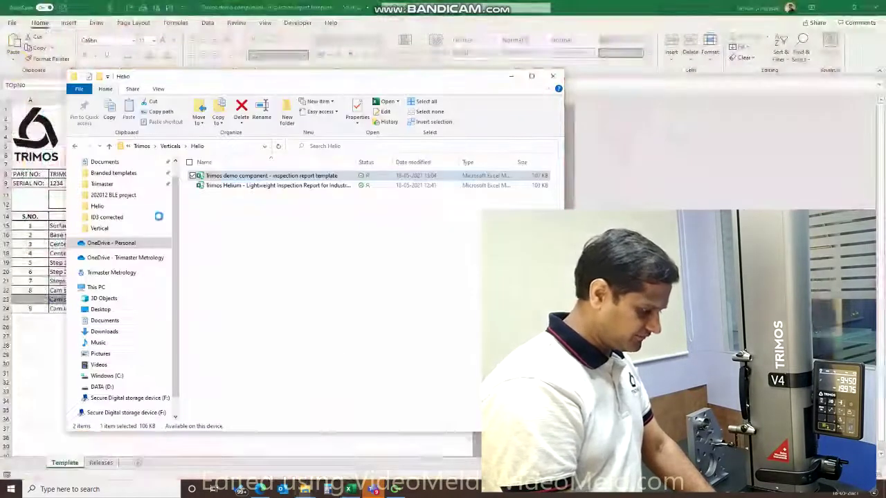
{"action": "left_click", "coordinate": [119, 196]}
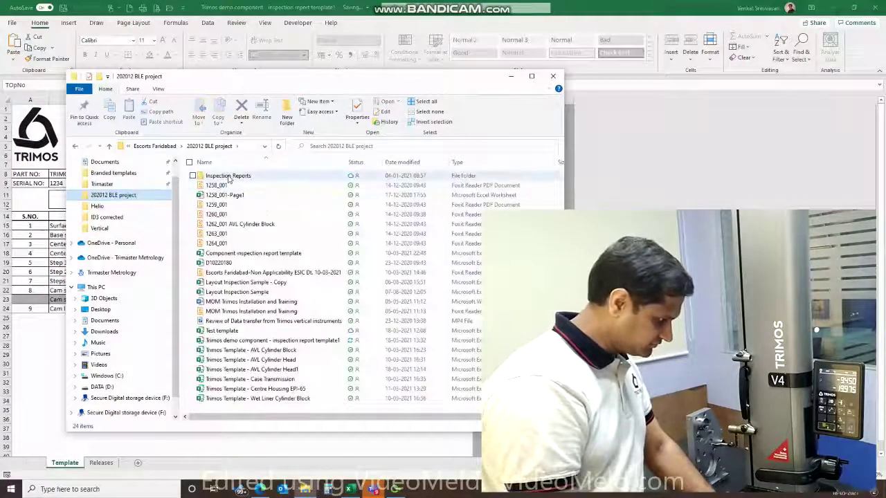
{"action": "double_click", "coordinate": [228, 175]}
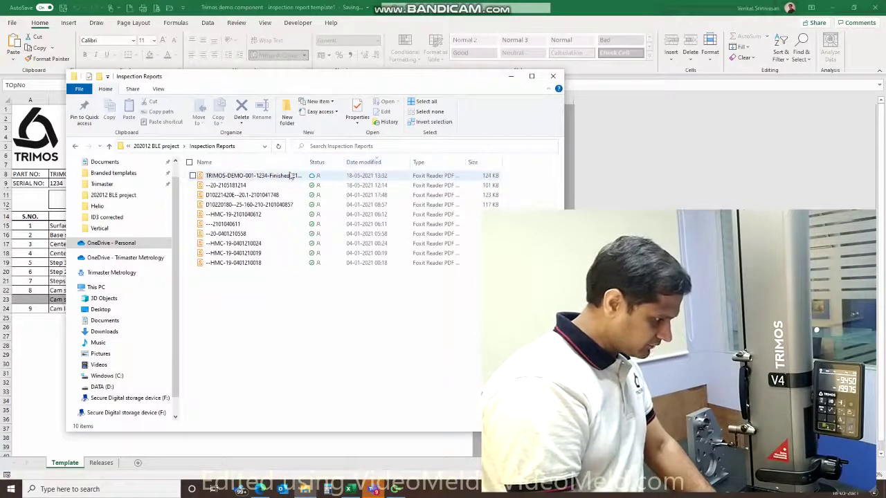
{"action": "left_click_drag", "start_coordinate": [310, 162], "coordinate": [348, 163]}
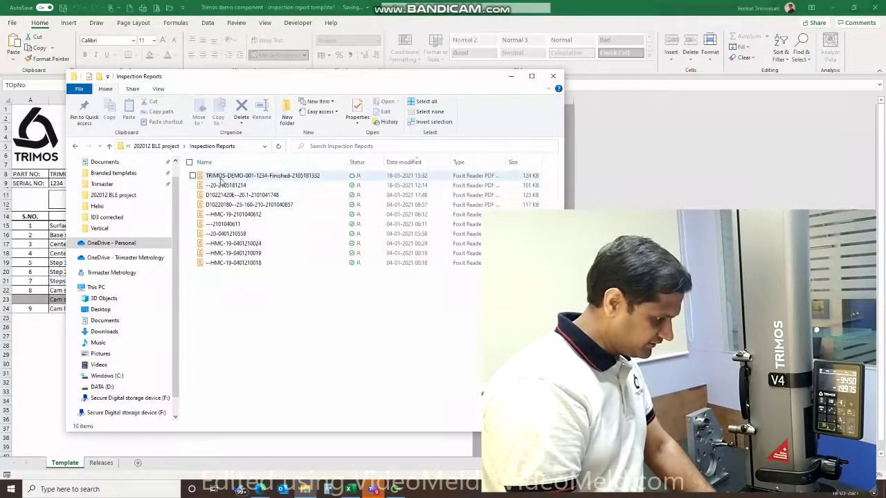